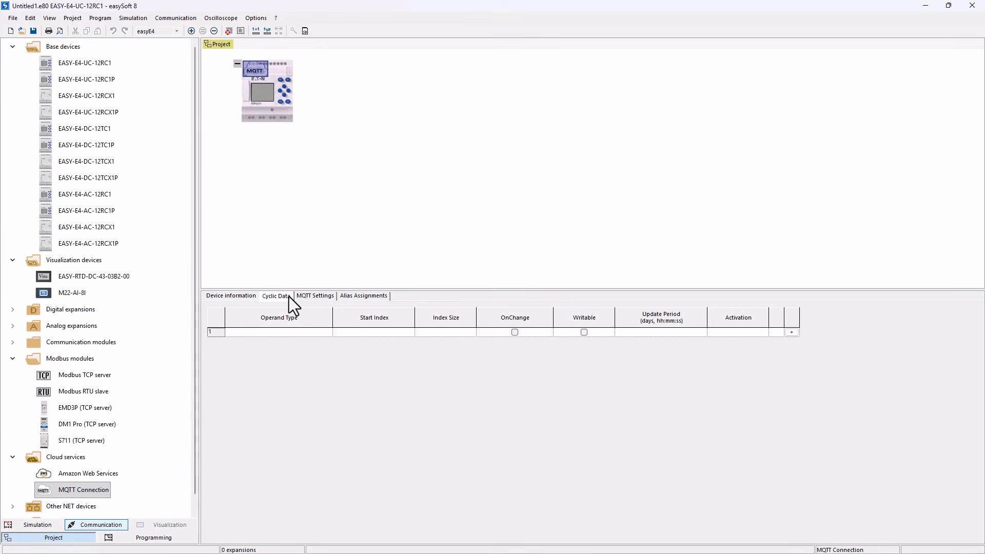
# Add a cyclic data entry for the MQTT connection with operand type M - Marker and start index 1
pyautogui.click(367, 331)
pyautogui.click(367, 332)
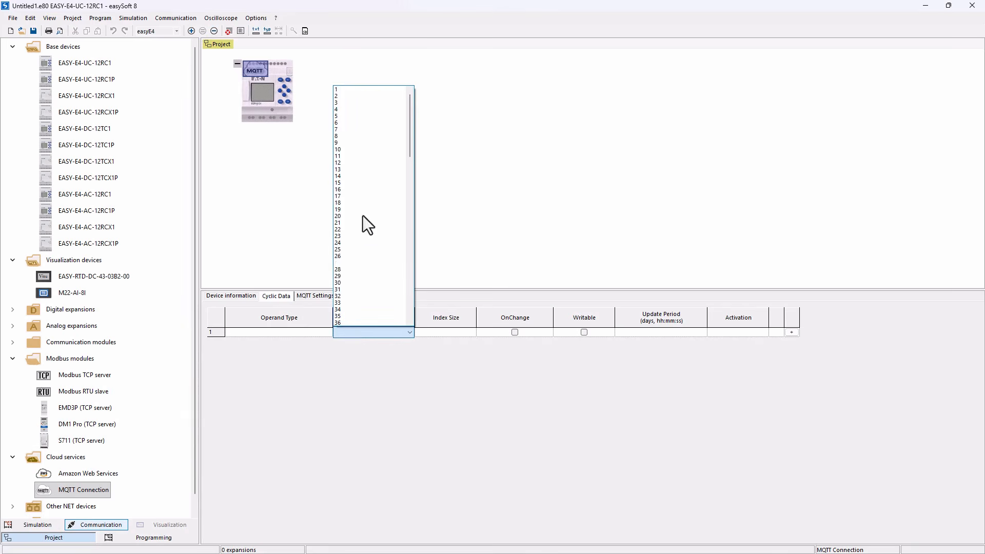
pyautogui.click(346, 92)
pyautogui.click(437, 339)
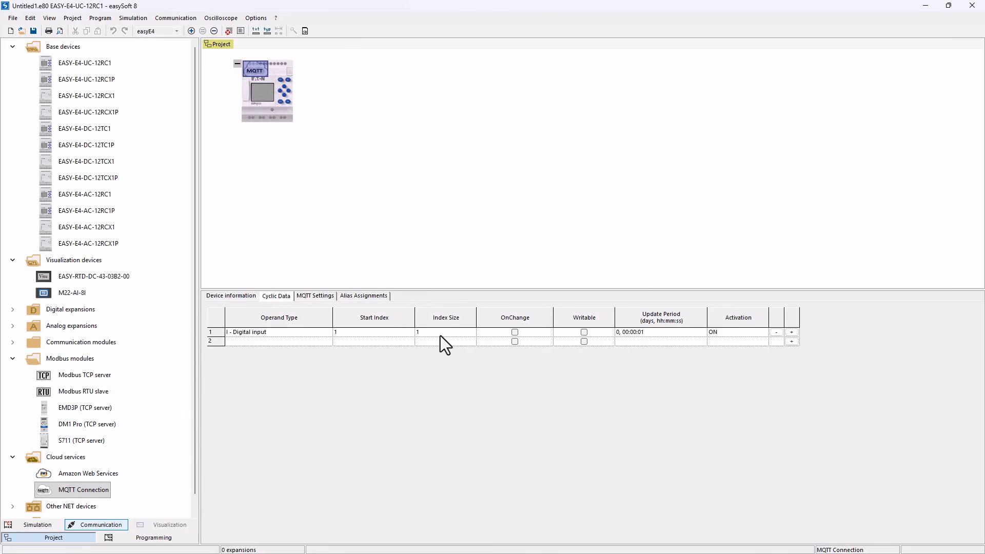
pyautogui.click(319, 332)
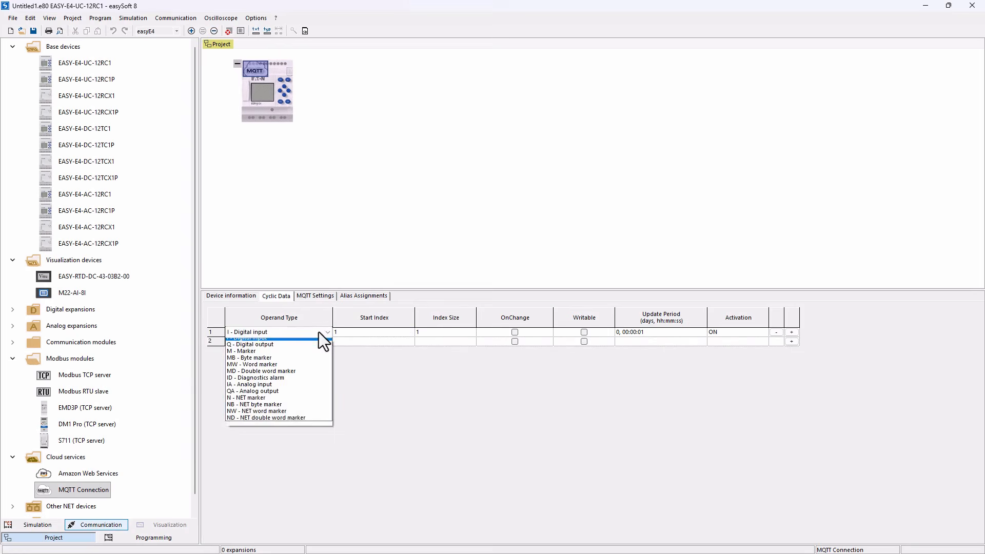
pyautogui.click(280, 356)
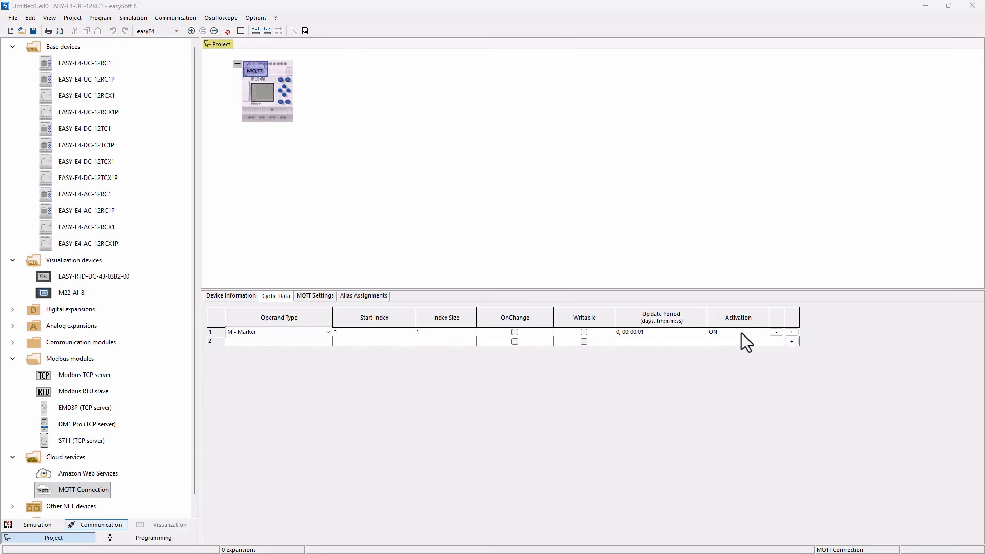
# Review the MQTT connection's cloud permission options, alias assignments and device information
pyautogui.click(328, 296)
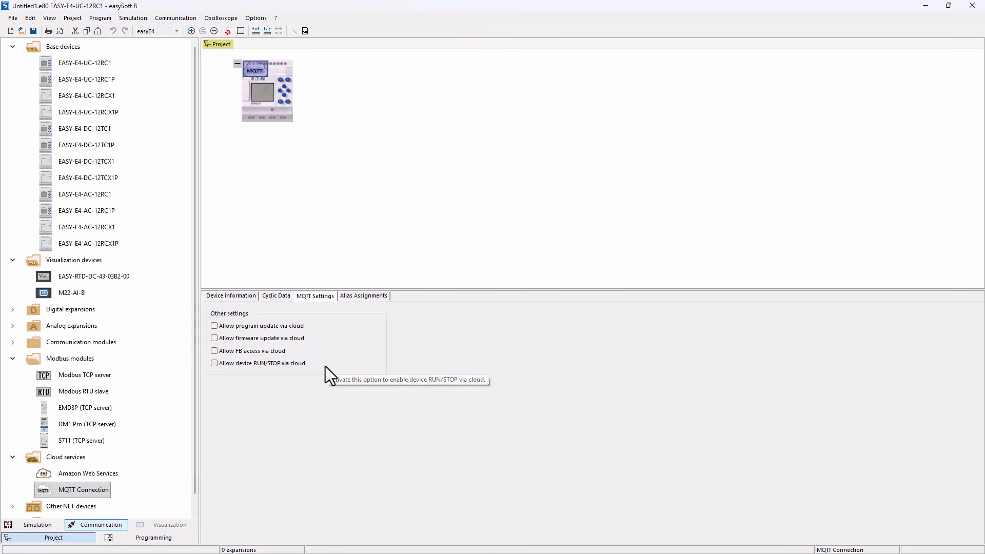
pyautogui.click(356, 299)
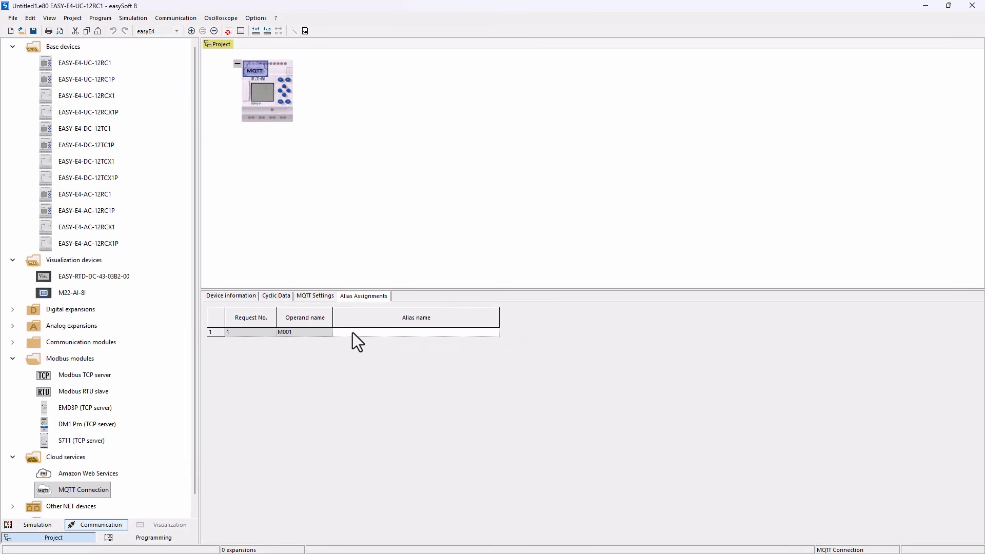
pyautogui.click(255, 69)
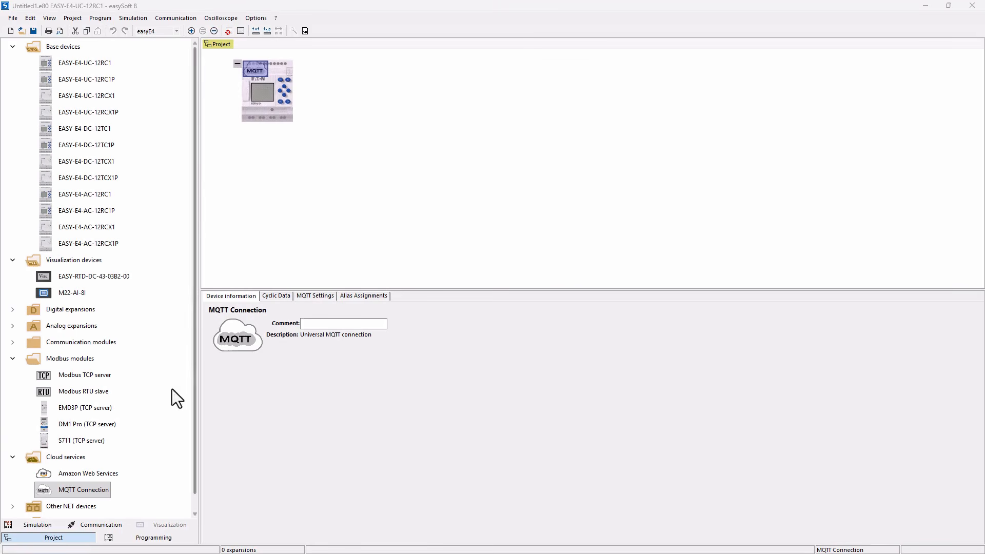
# Go online with the device at 192.168.100.157:443 and open the MQTT broker configuration, allowing the device to be stopped
pyautogui.click(106, 529)
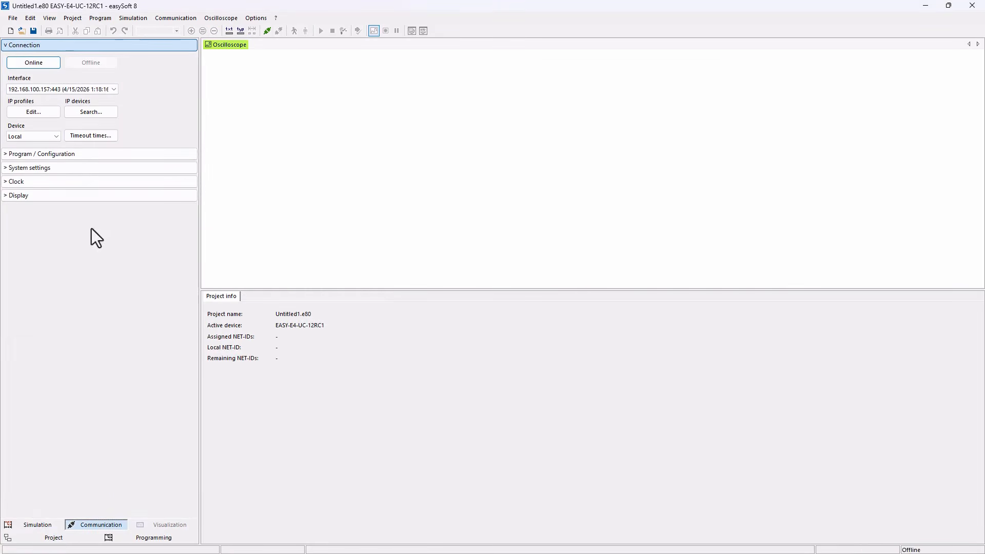
pyautogui.click(47, 66)
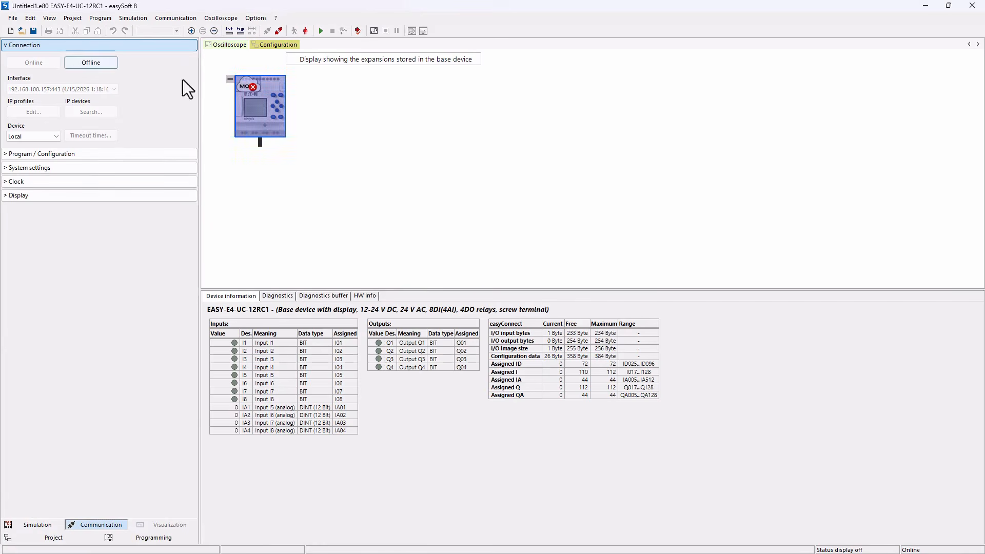
pyautogui.click(242, 88)
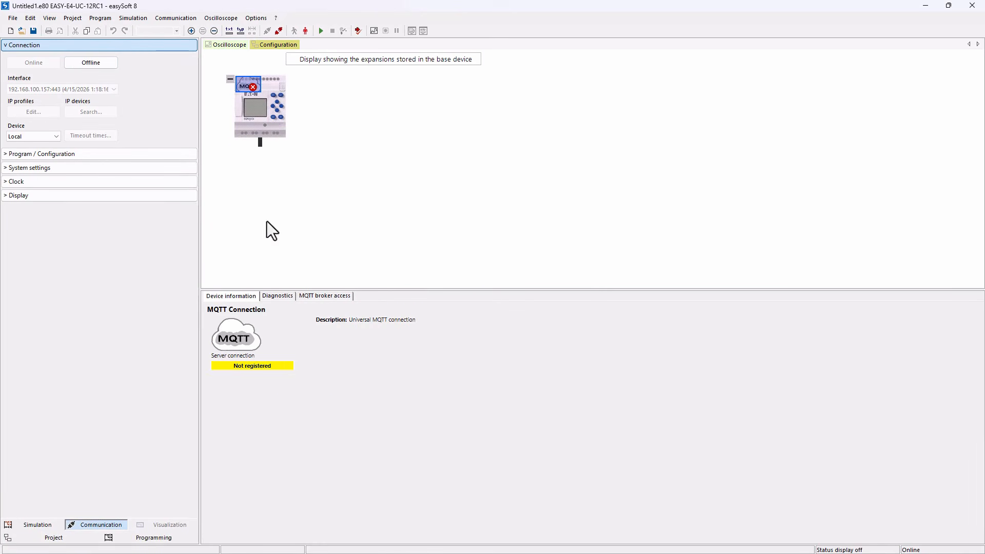
pyautogui.click(326, 299)
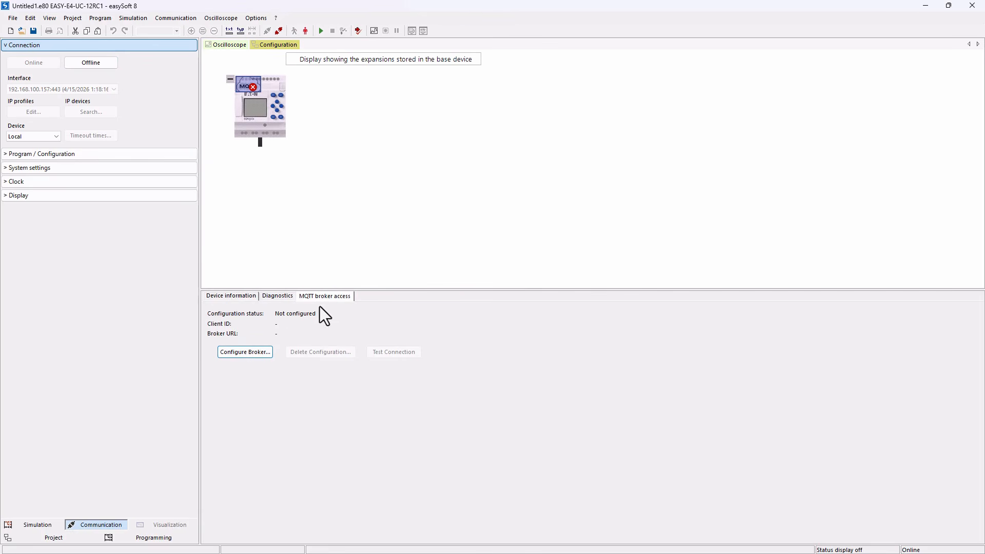
pyautogui.click(244, 352)
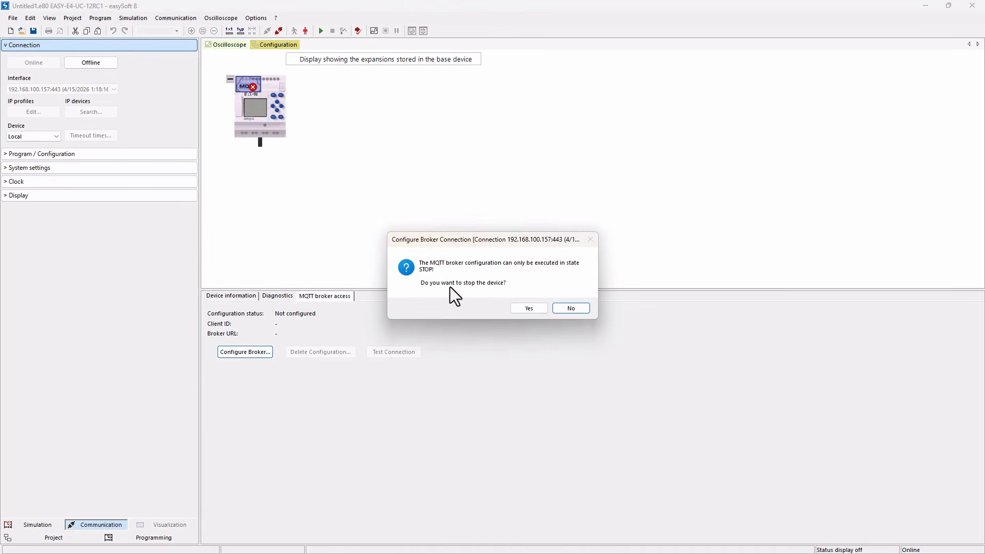
pyautogui.click(529, 308)
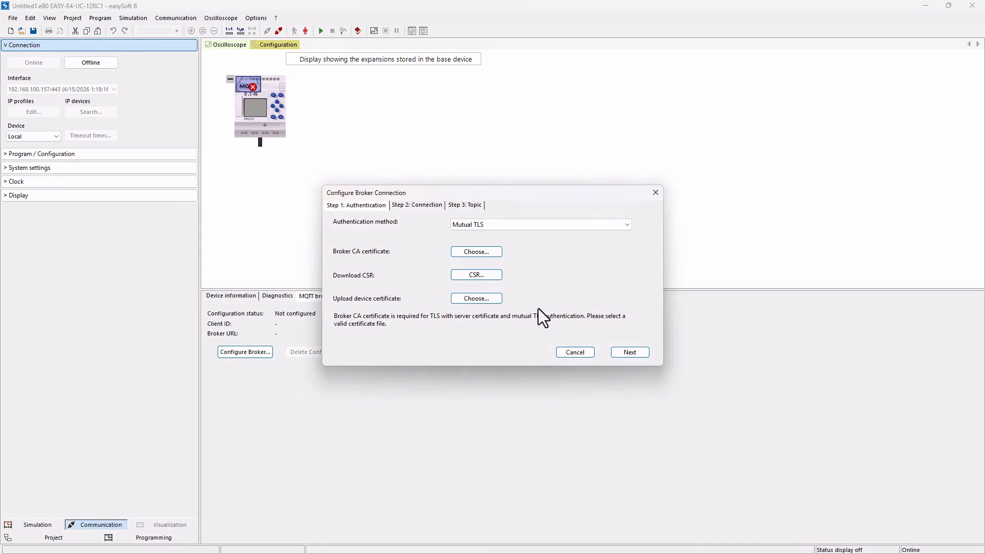
# Set the broker authentication method to TLS without authentication, accept the security warning and proceed to the connection settings
pyautogui.click(623, 225)
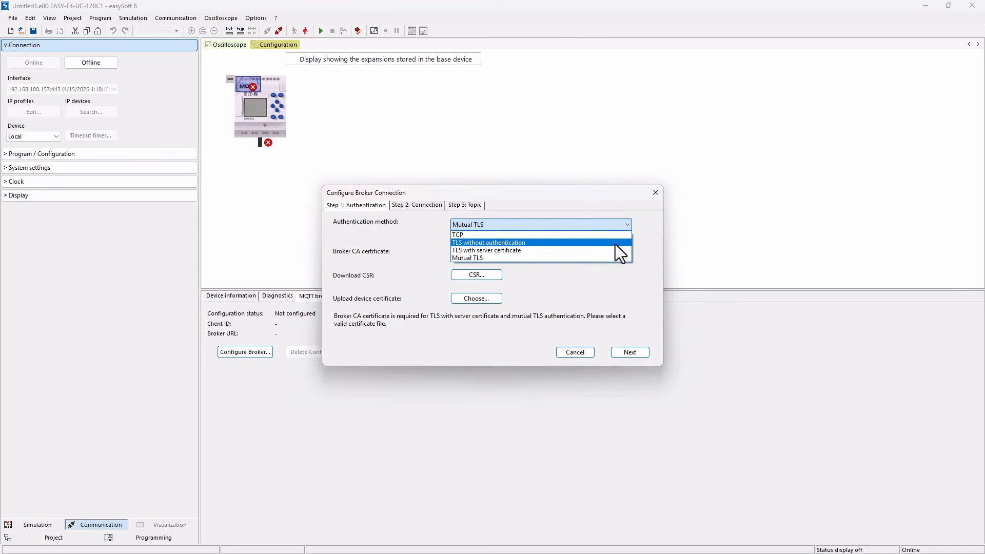
pyautogui.click(615, 244)
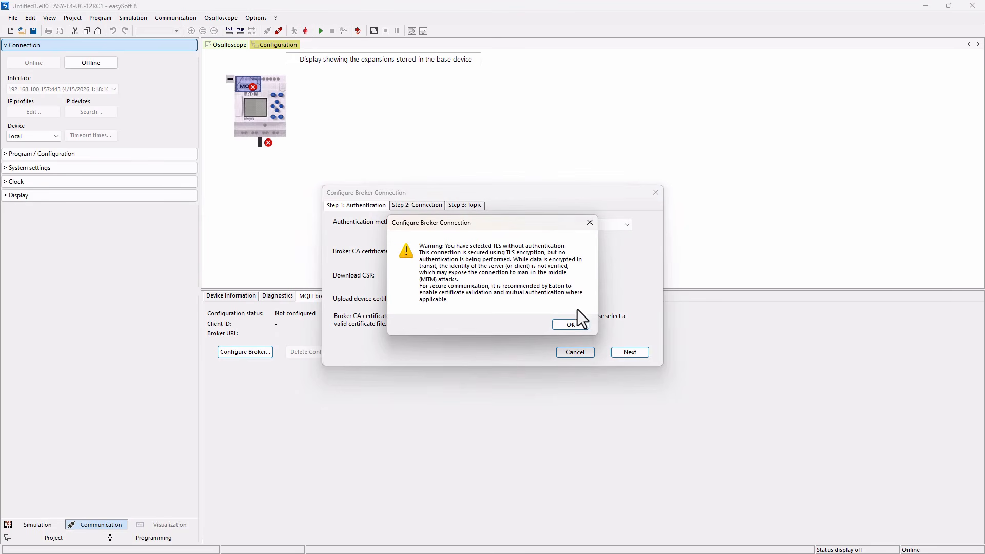
pyautogui.click(571, 327)
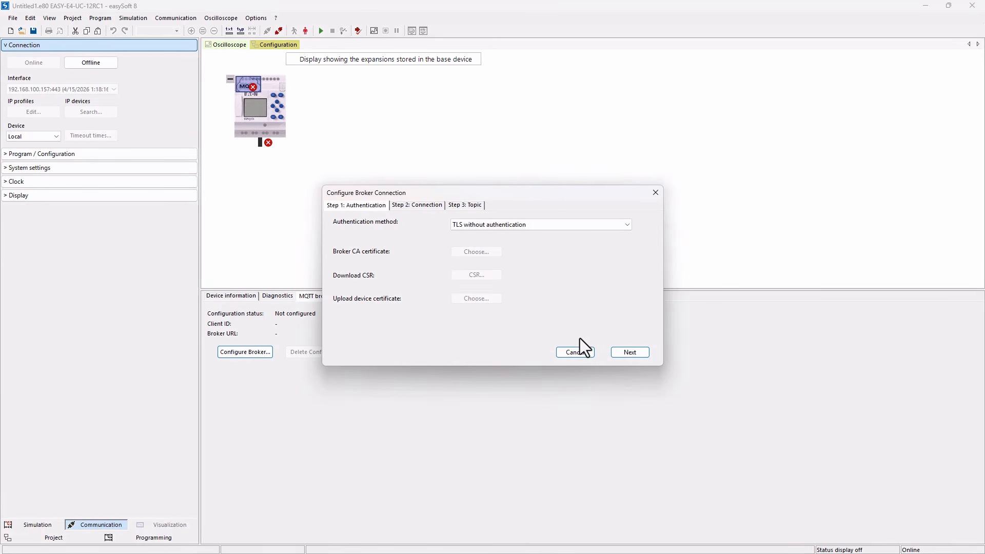
pyautogui.click(628, 352)
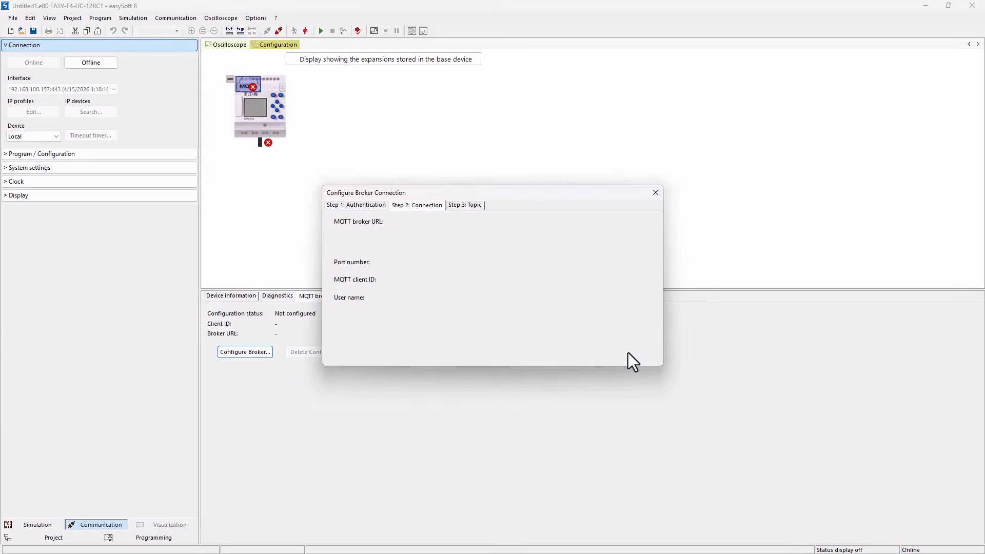
# Set the MQTT broker URL to 192.168.100.5, port number to 8885 and client ID to eaton, and proceed to the topics
pyautogui.write('192.168.100')
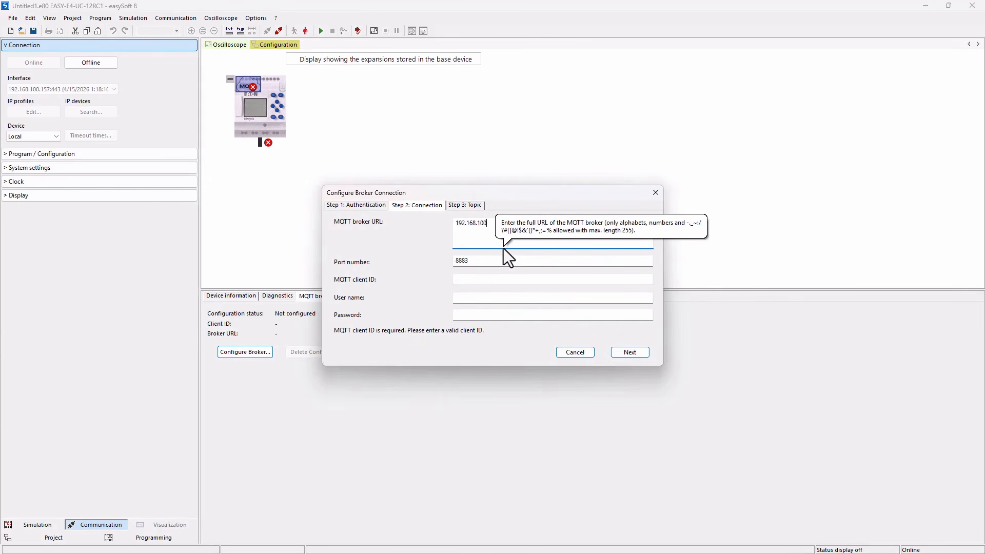
pyautogui.write('.5')
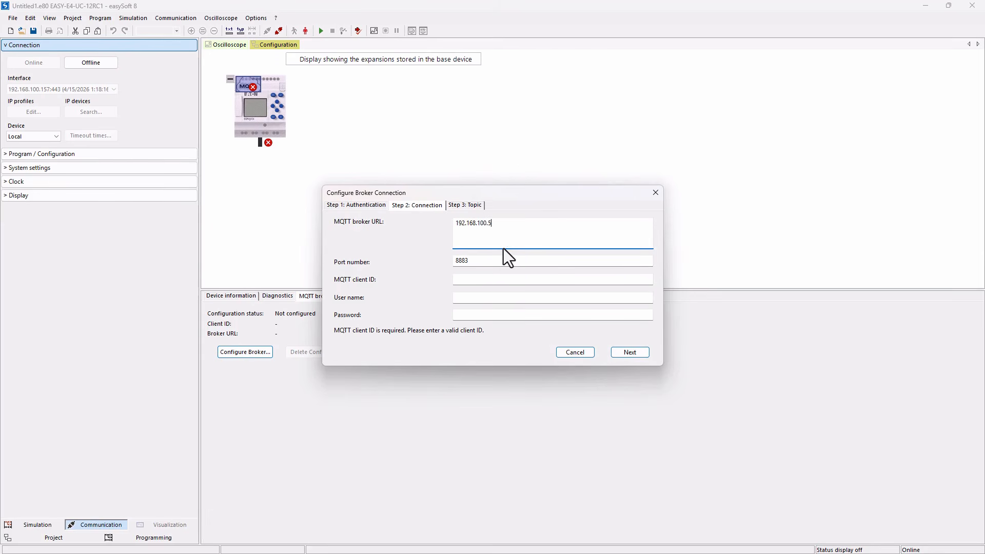
pyautogui.click(477, 261)
pyautogui.press('BackSpace')
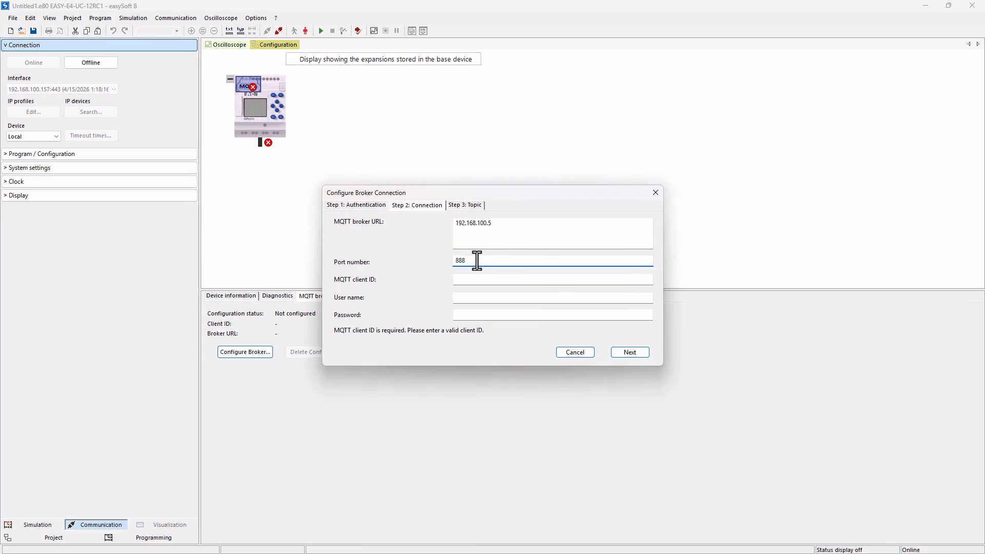
pyautogui.write('5')
pyautogui.click(477, 278)
pyautogui.write('eaton')
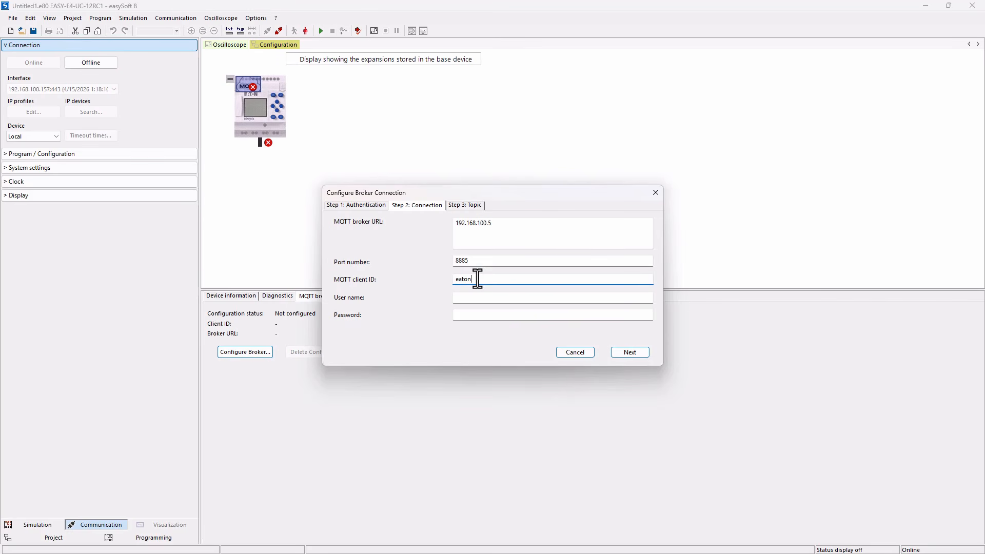
pyautogui.click(624, 352)
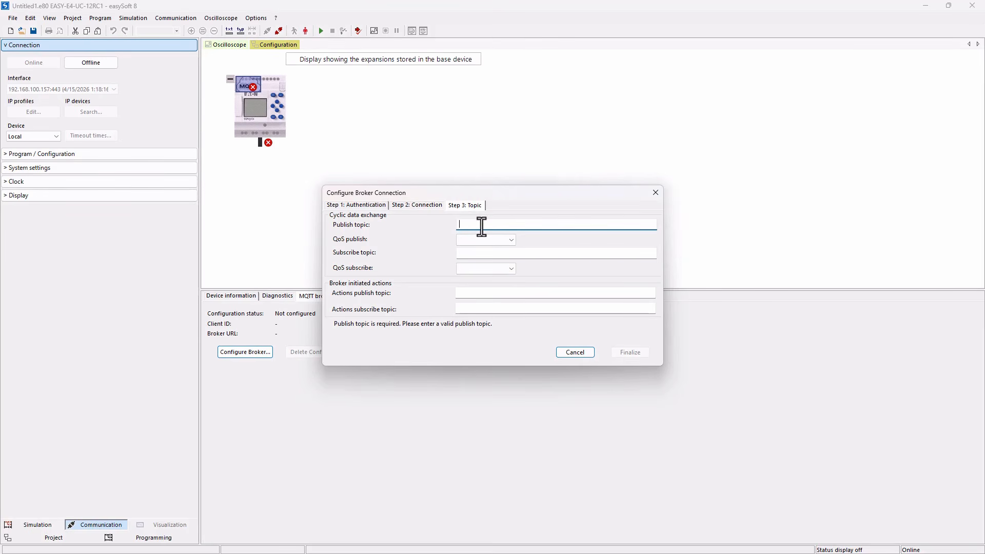
# Set the cyclic publish topic to easyE4/plant1/machine1/123456/pub and subscribe topic to easyE4/plant1/machine1/123456/sub, both with QoS0
pyautogui.write('easyE4/plant1/machine1/123456/pub')
pyautogui.click(515, 254)
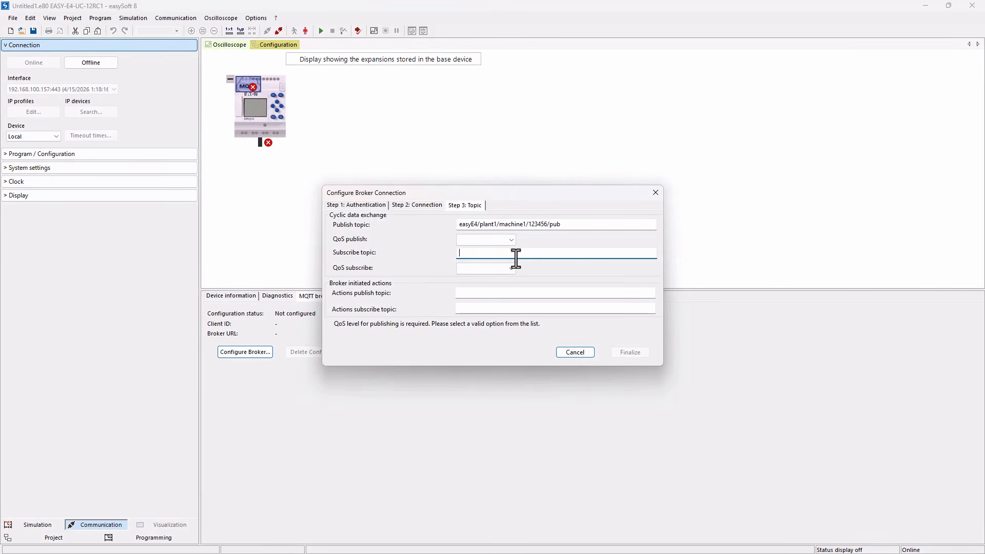
pyautogui.write('easyE4/plant1/machine1/123456/sub')
pyautogui.write('b')
pyautogui.click(495, 240)
pyautogui.click(498, 248)
pyautogui.click(492, 268)
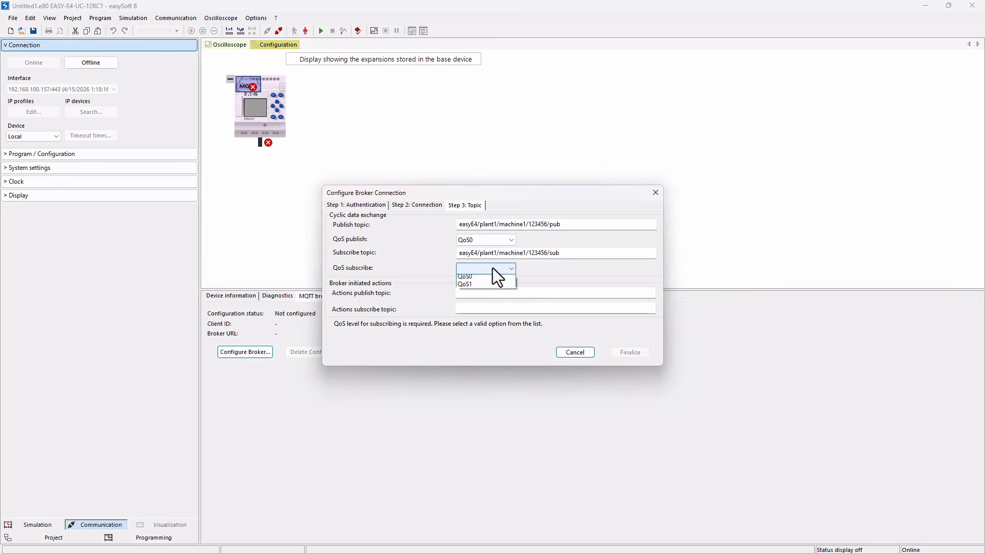
pyautogui.click(481, 282)
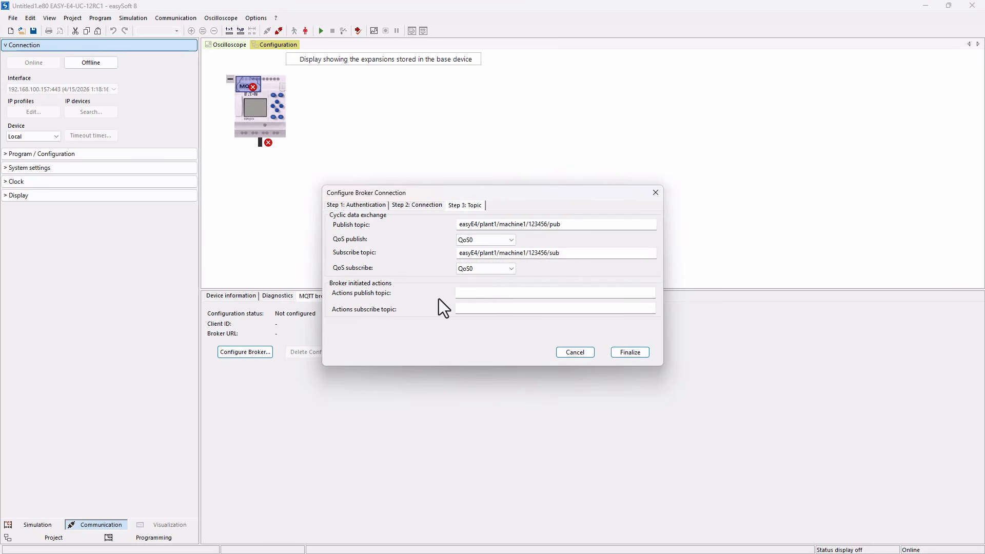
# Set the actions publish topic to easyE4/plant1/machine1/123456/ActionPub and the actions subscribe topic to easyE4/plant1/machine1/123456/ActionSub
pyautogui.click(470, 298)
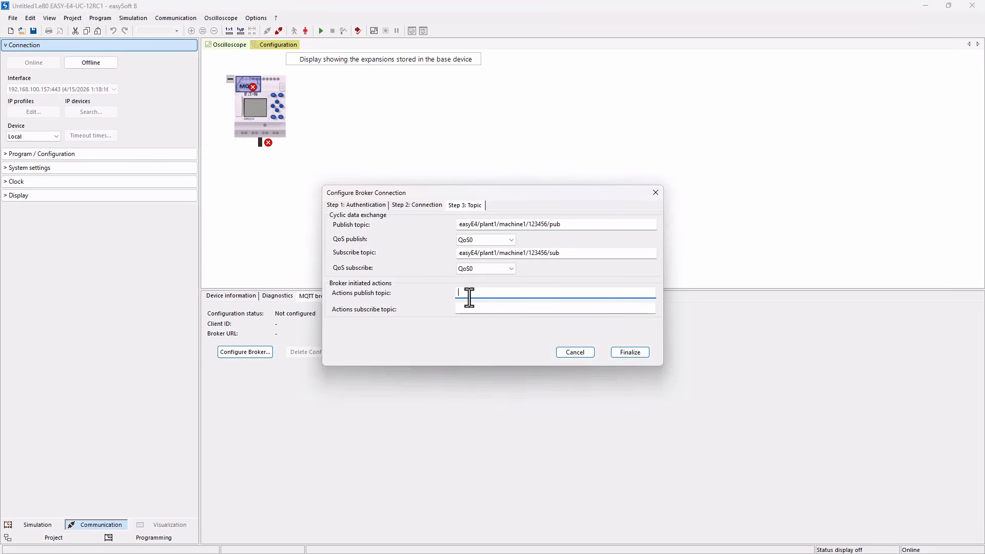
pyautogui.write('easyE4/plant1/machine1/123456/sub')
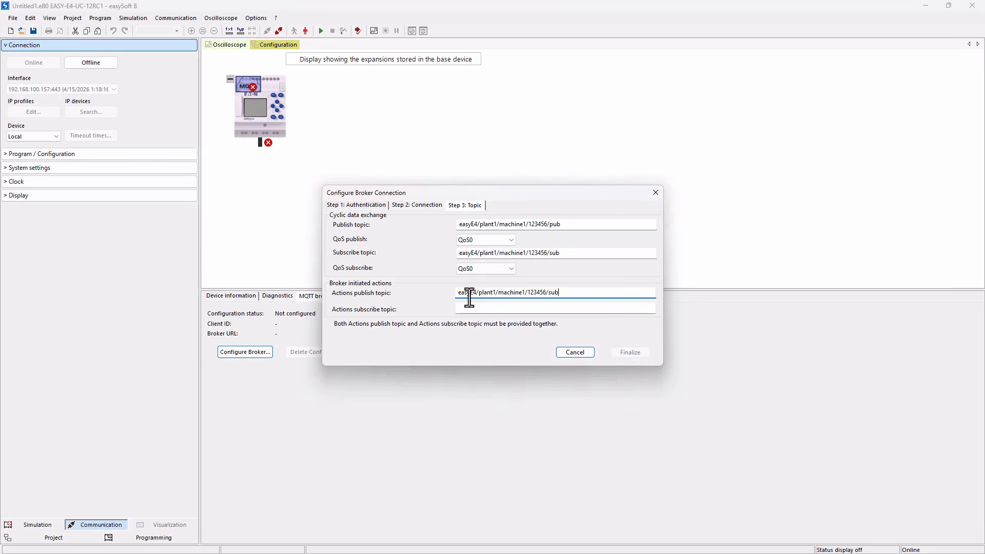
pyautogui.press('BackSpace')
pyautogui.press('BackSpace')
pyautogui.press('BackSpace')
pyautogui.write('ActionPub')
pyautogui.press('Tab')
pyautogui.write('easyE4/plant1/machine1/123456/sub')
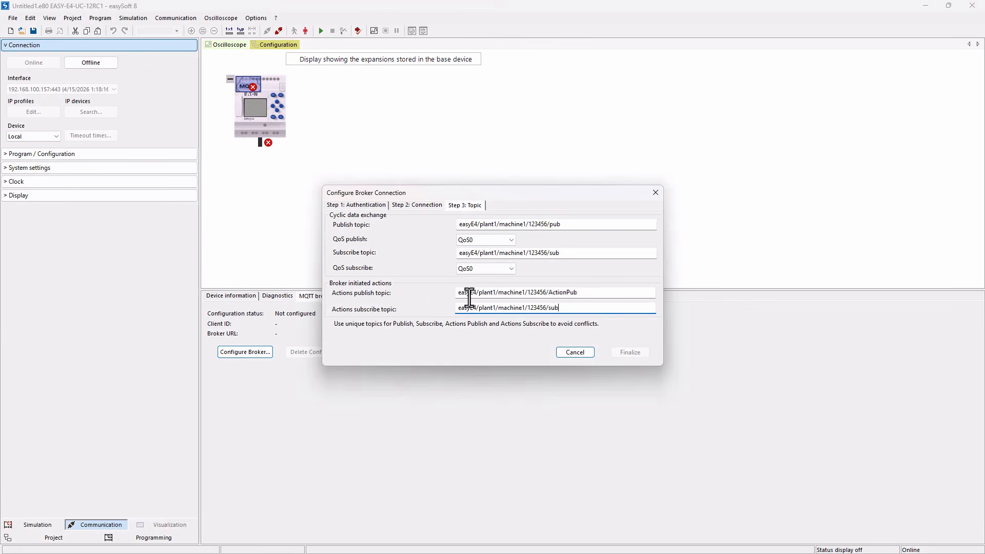
pyautogui.press('BackSpace')
pyautogui.press('BackSpace')
pyautogui.press('BackSpace')
pyautogui.write('ActionSub')
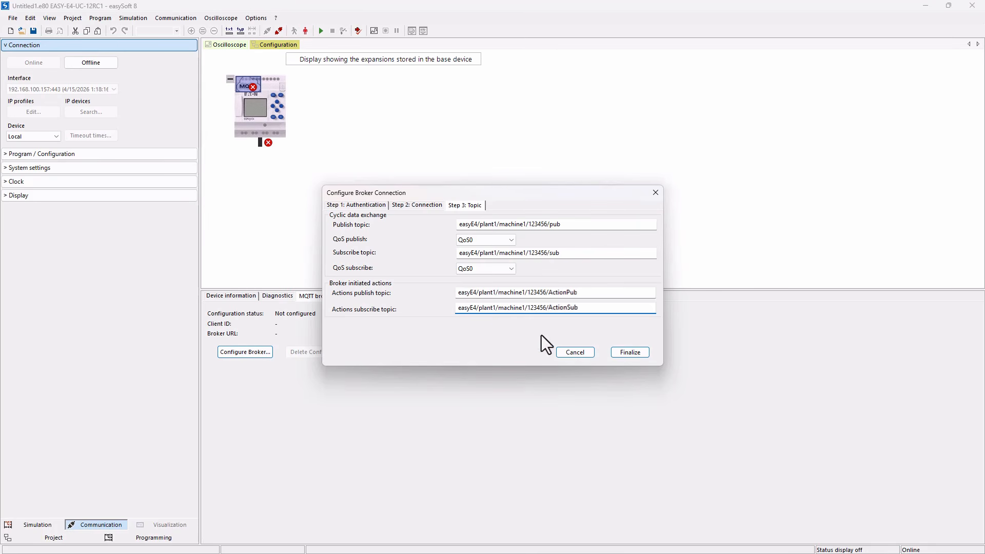
# Finalize the broker configuration, agree to proceed without username or password, and test the broker connection
pyautogui.click(632, 354)
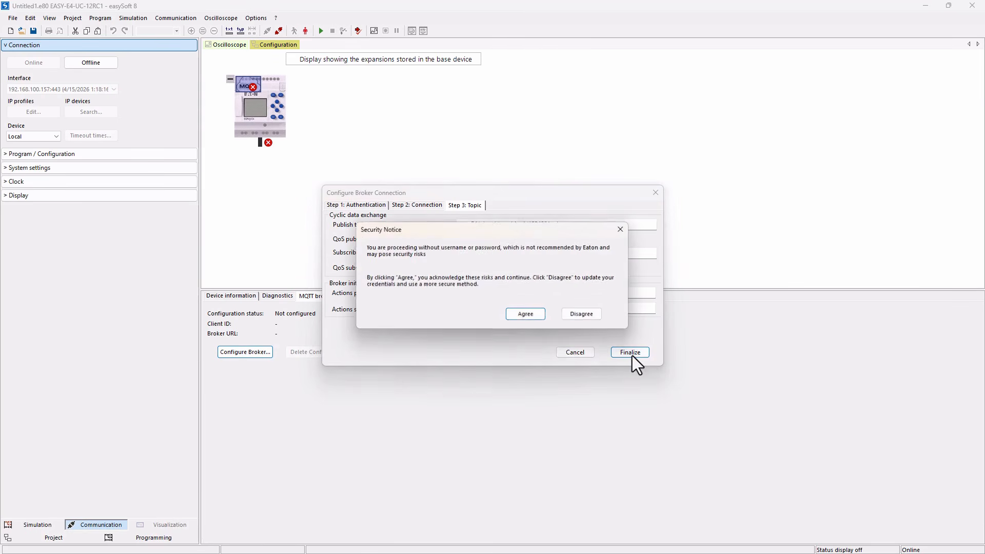
pyautogui.click(526, 315)
pyautogui.click(384, 354)
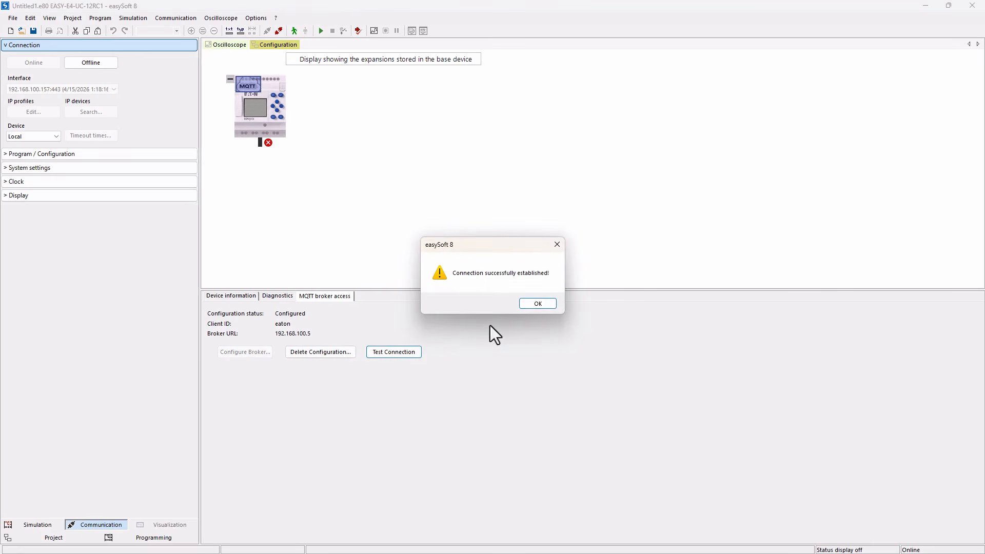